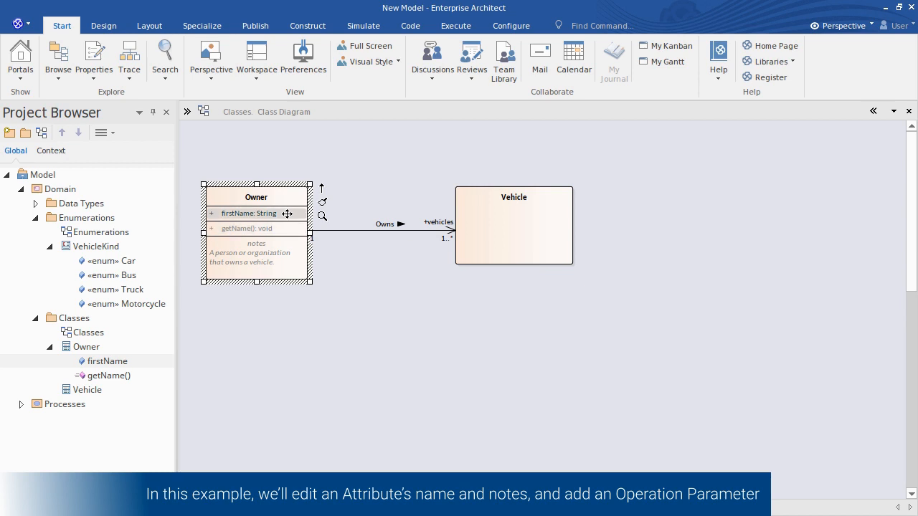
Open the Properties window and inspect the properties of the Classes diagram, the Owner class and its firstName attribute.
{"action": "left_click", "coordinate": [284, 228]}
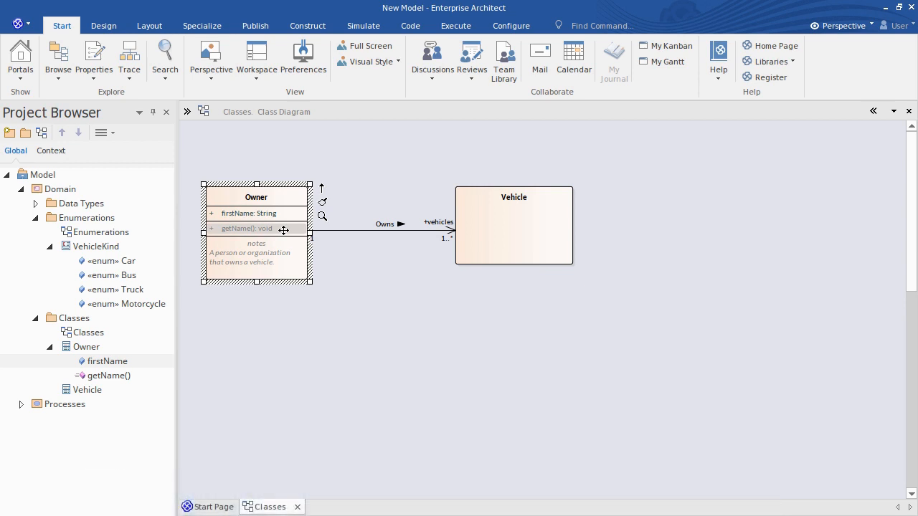
{"action": "left_click", "coordinate": [289, 213]}
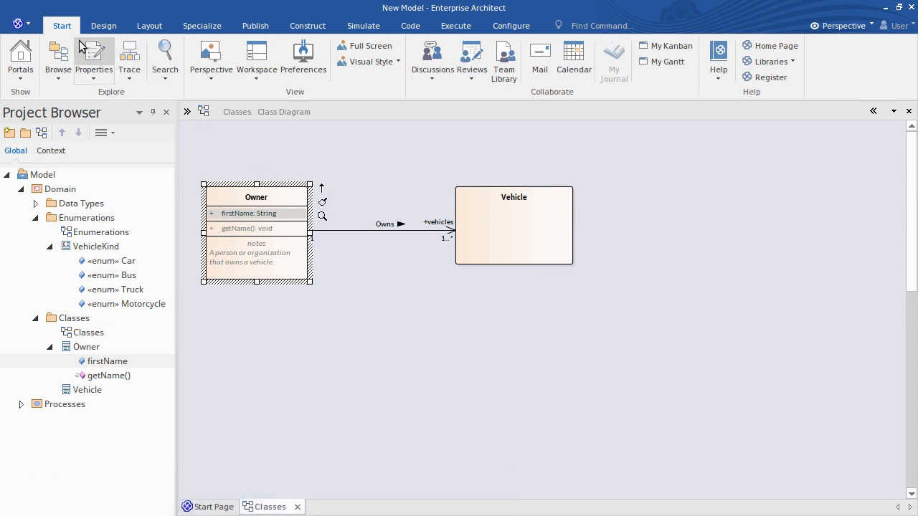
{"action": "left_click", "coordinate": [107, 59]}
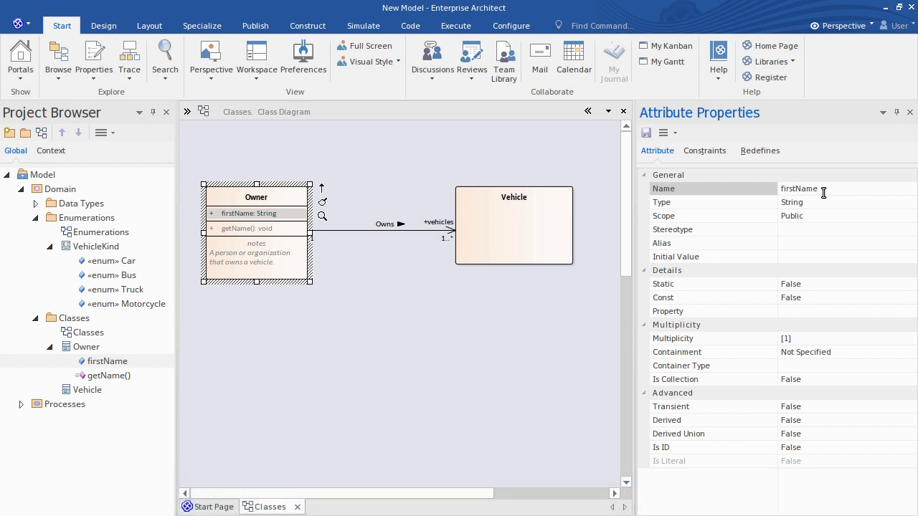
{"action": "left_click", "coordinate": [114, 332]}
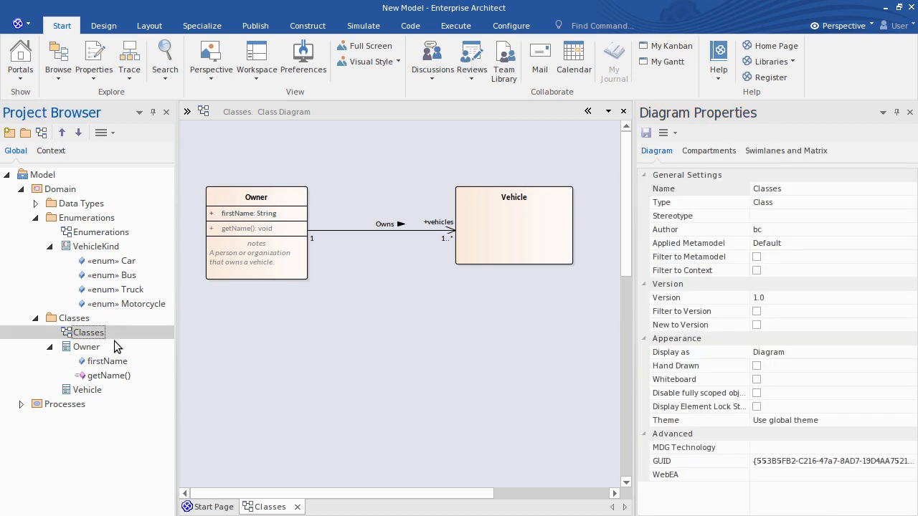
{"action": "left_click", "coordinate": [114, 349]}
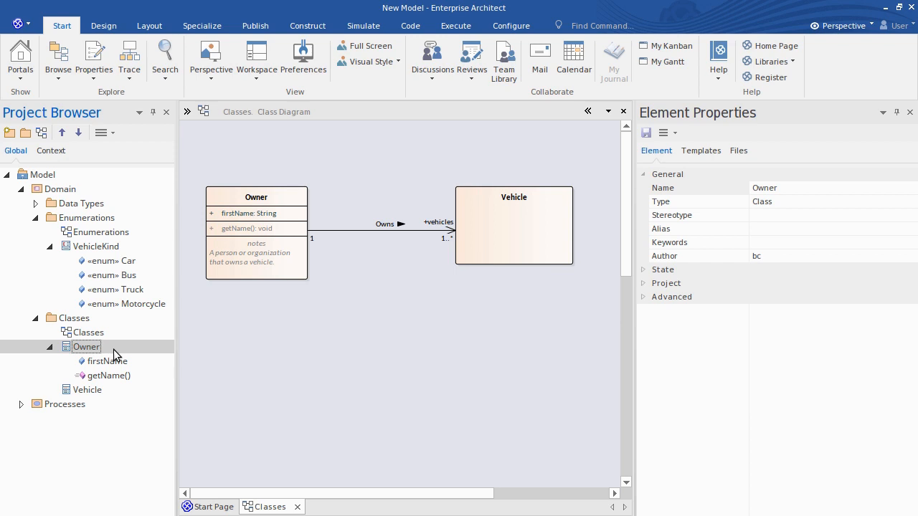
{"action": "left_click", "coordinate": [141, 362]}
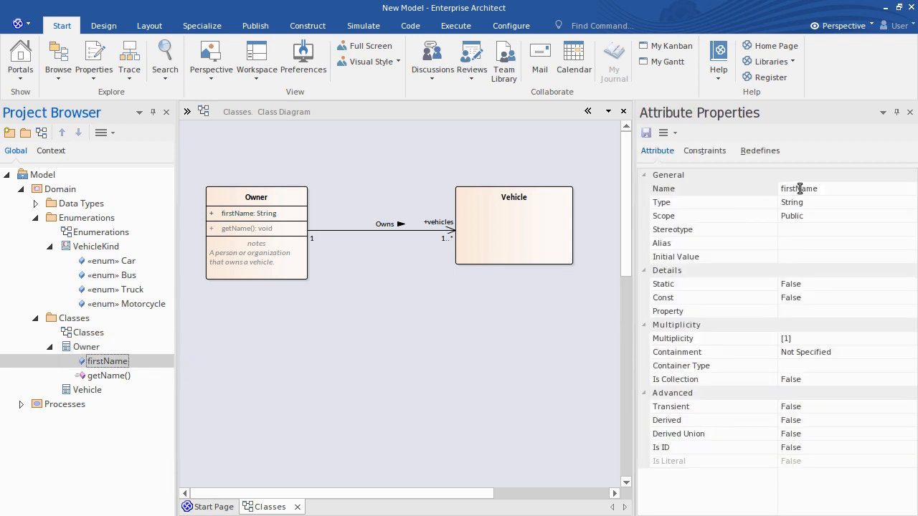
Rename the firstName attribute to surname.
{"action": "left_click_drag", "start_coordinate": [801, 188], "coordinate": [756, 188]}
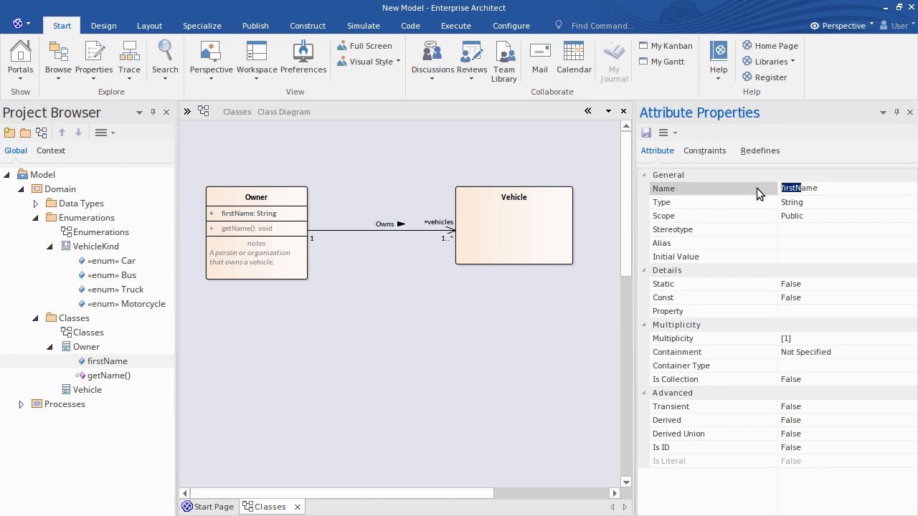
{"action": "type", "text": "surn"}
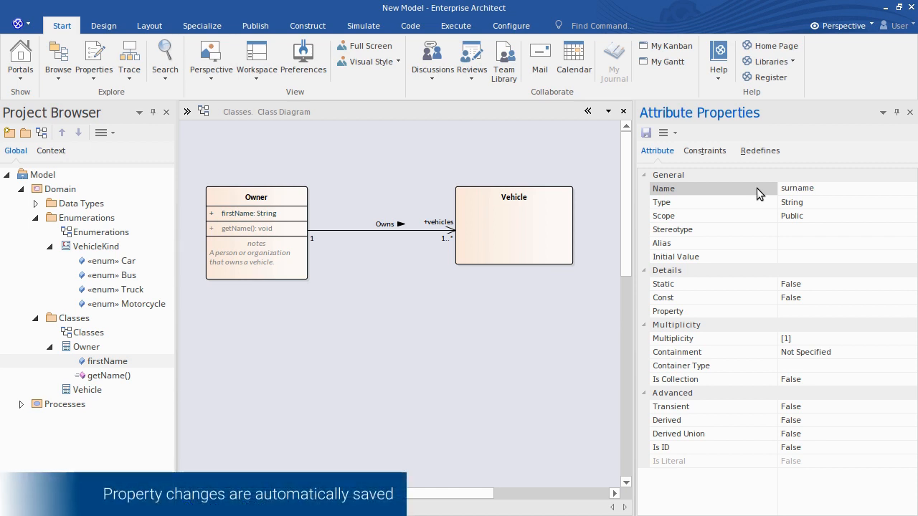
{"action": "left_click", "coordinate": [821, 203]}
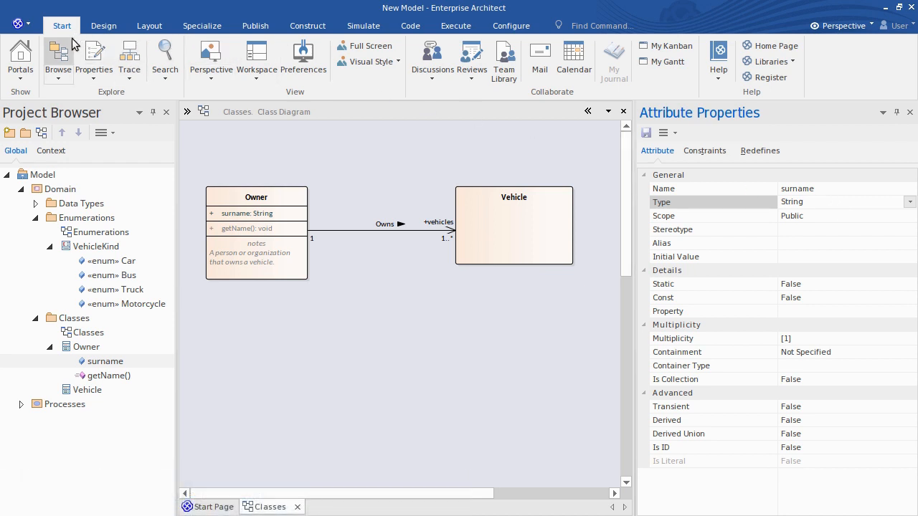
Open the attribute's Notes and replace "first (given)" so the note reads "The Owner's surname.".
{"action": "left_click", "coordinate": [94, 80]}
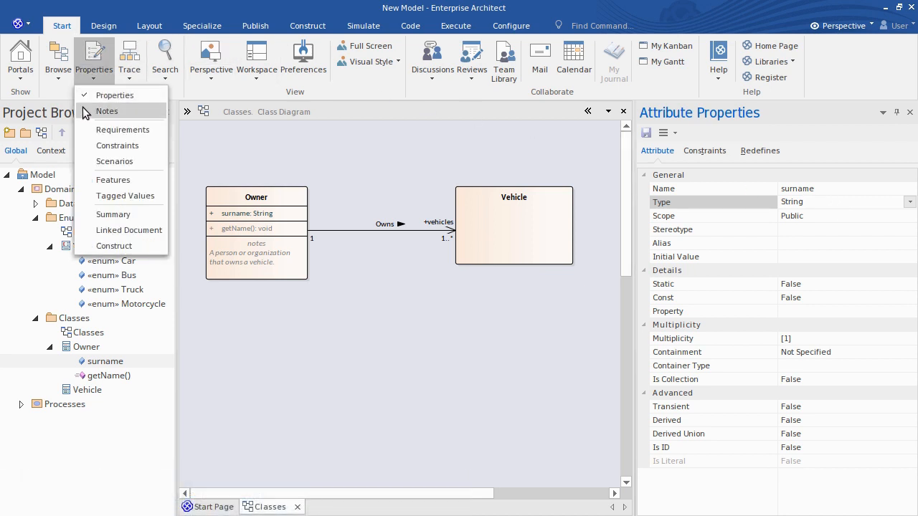
{"action": "left_click", "coordinate": [106, 111]}
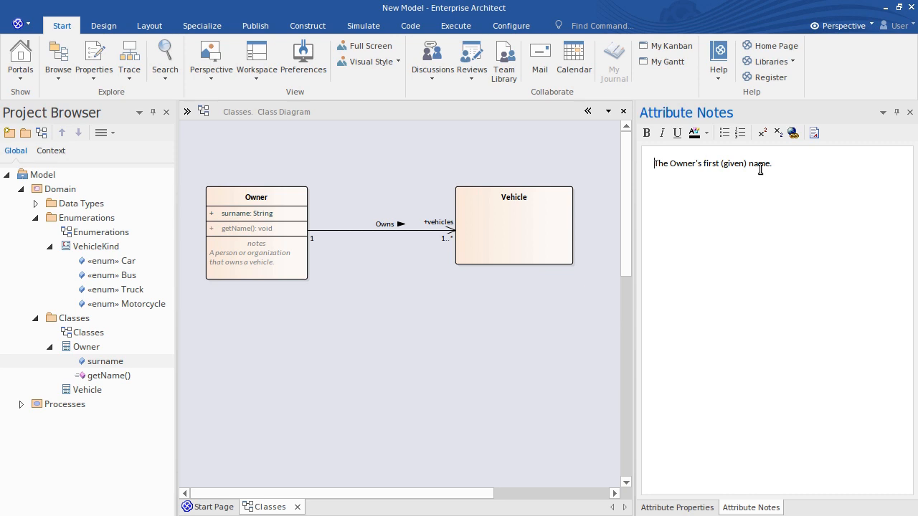
{"action": "left_click_drag", "start_coordinate": [704, 163], "coordinate": [749, 165]}
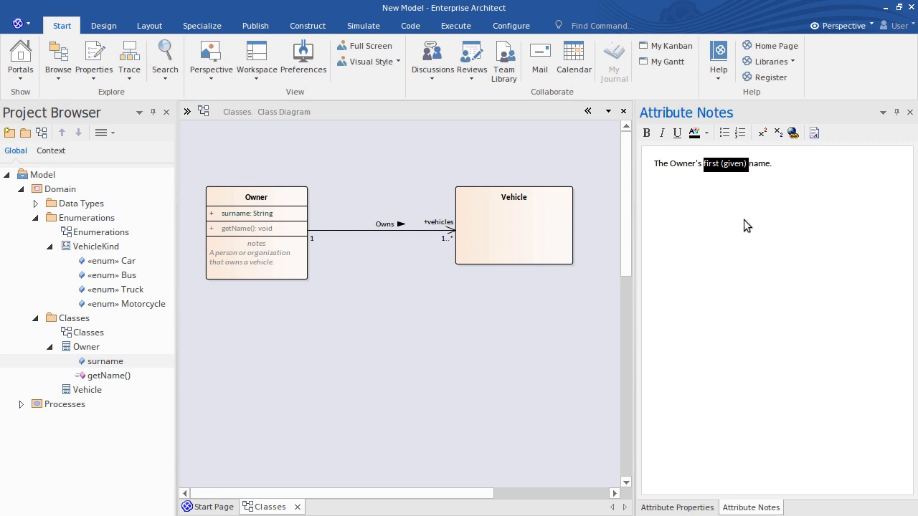
{"action": "type", "text": "sur"}
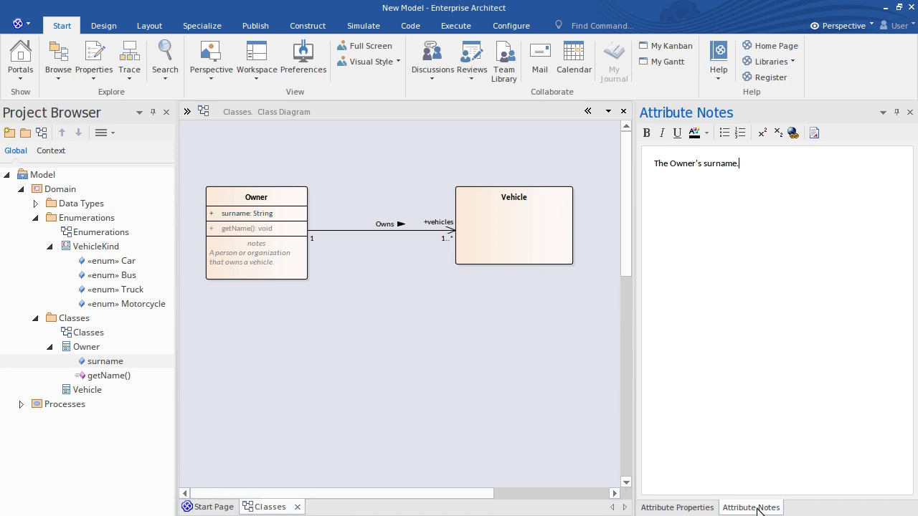
Dock the Notes window beneath the diagram and close it.
{"action": "left_click_drag", "start_coordinate": [757, 508], "coordinate": [425, 342]}
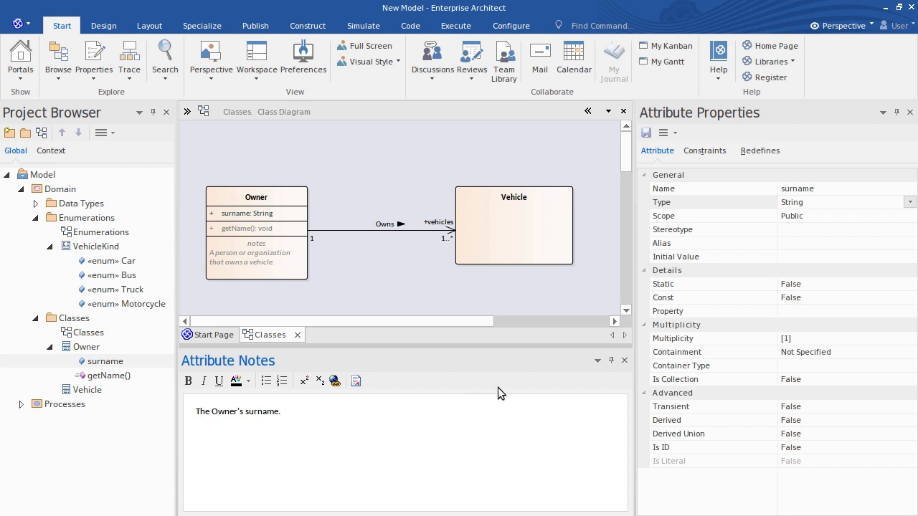
{"action": "left_click", "coordinate": [625, 360]}
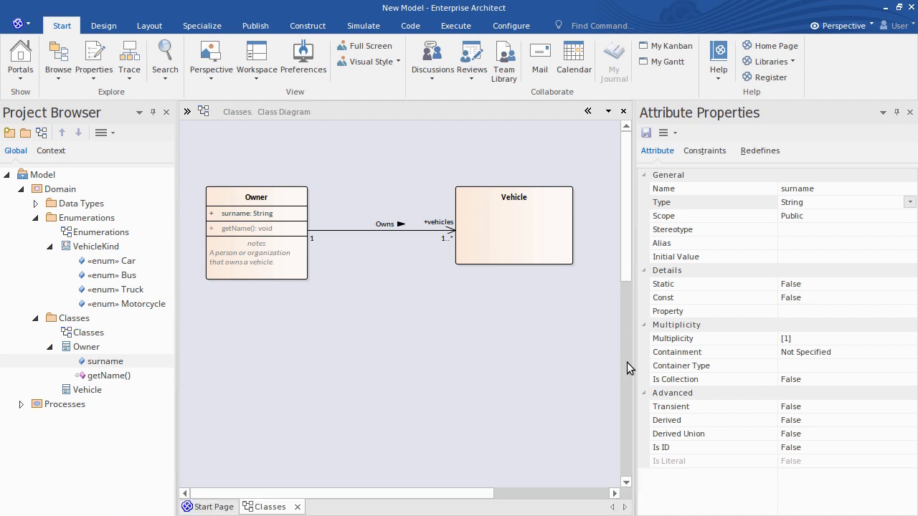
Open the Features window and add a Boat literal to the VehicleKind enumeration.
{"action": "left_click", "coordinate": [92, 79]}
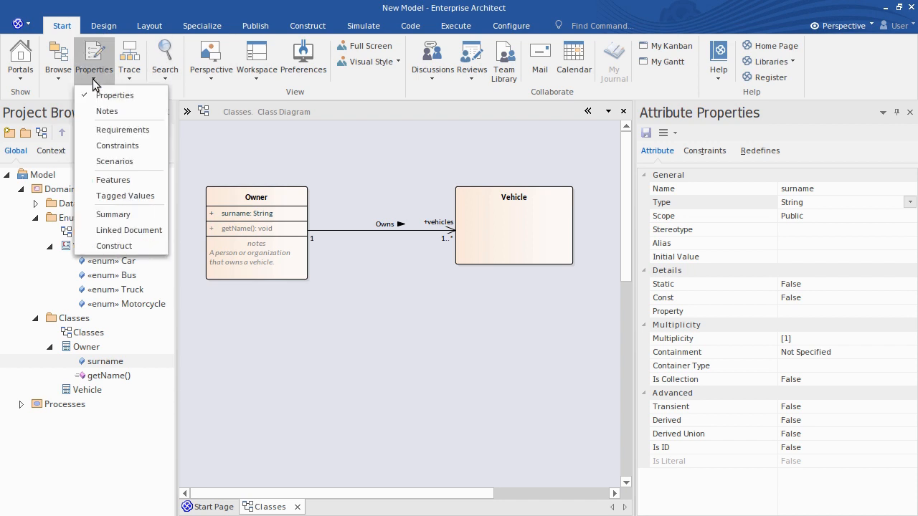
{"action": "left_click", "coordinate": [86, 180]}
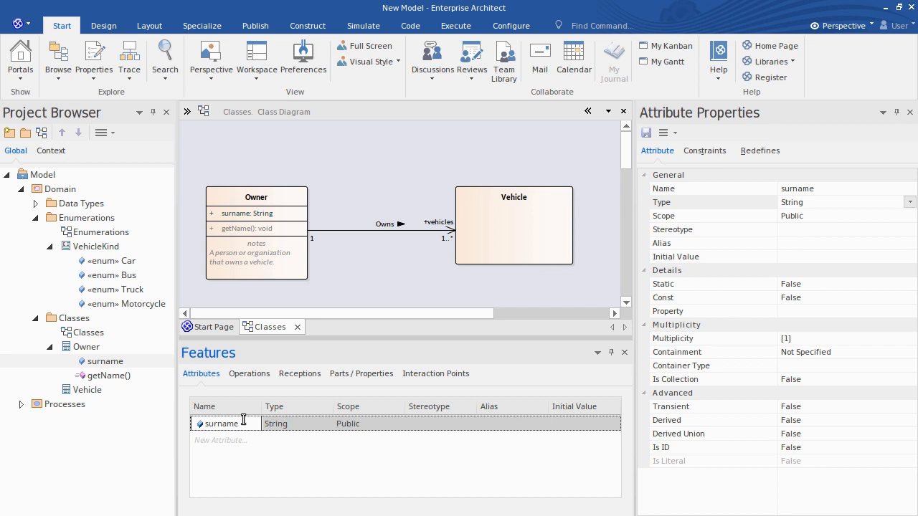
{"action": "left_click", "coordinate": [126, 246]}
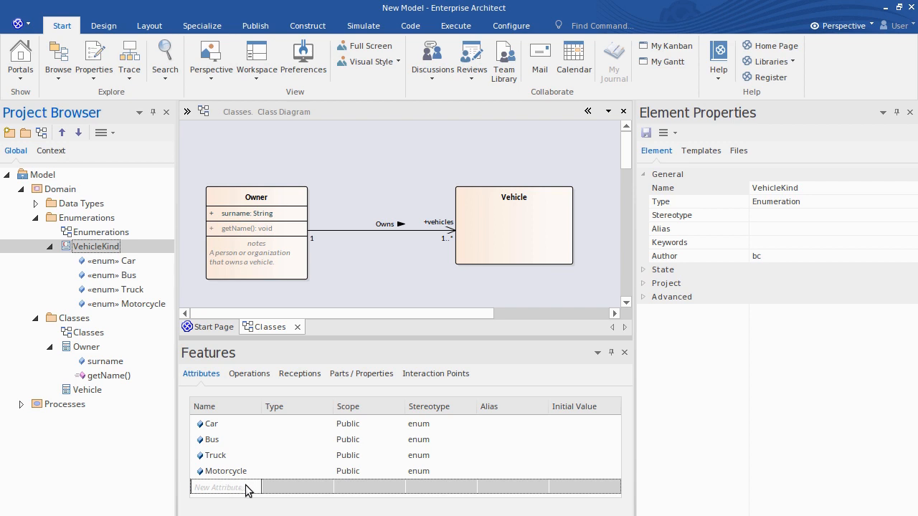
{"action": "left_click", "coordinate": [246, 486]}
{"action": "type", "text": "B"}
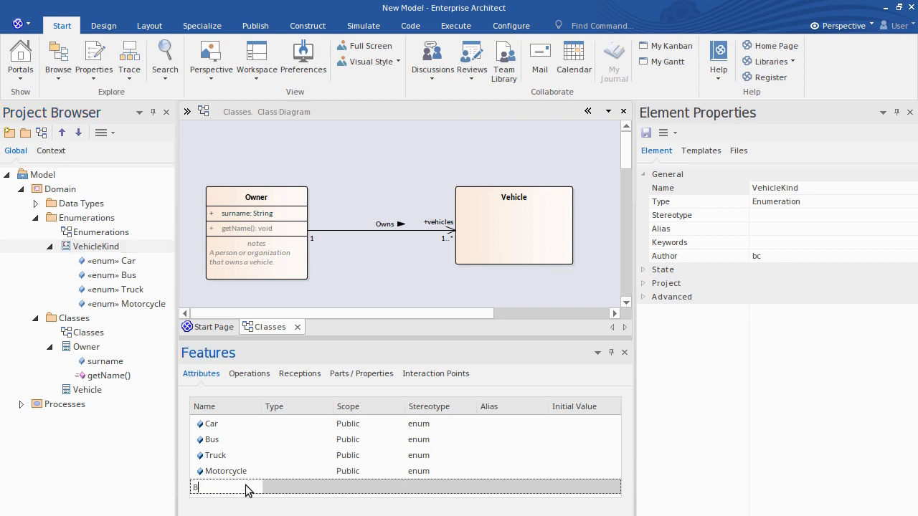
{"action": "type", "text": "oat"}
{"action": "key", "text": "Return"}
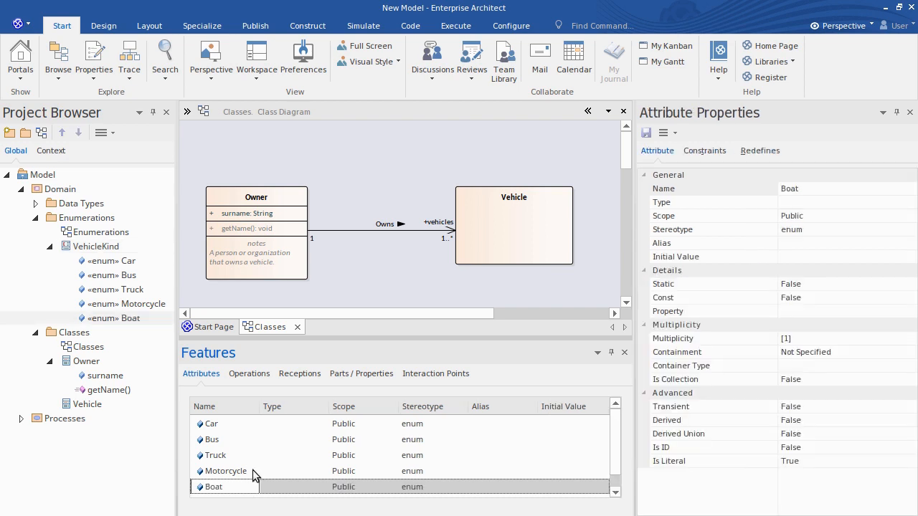
Try renaming the Car literal to Aircraft, then undo the rename.
{"action": "left_click", "coordinate": [232, 425]}
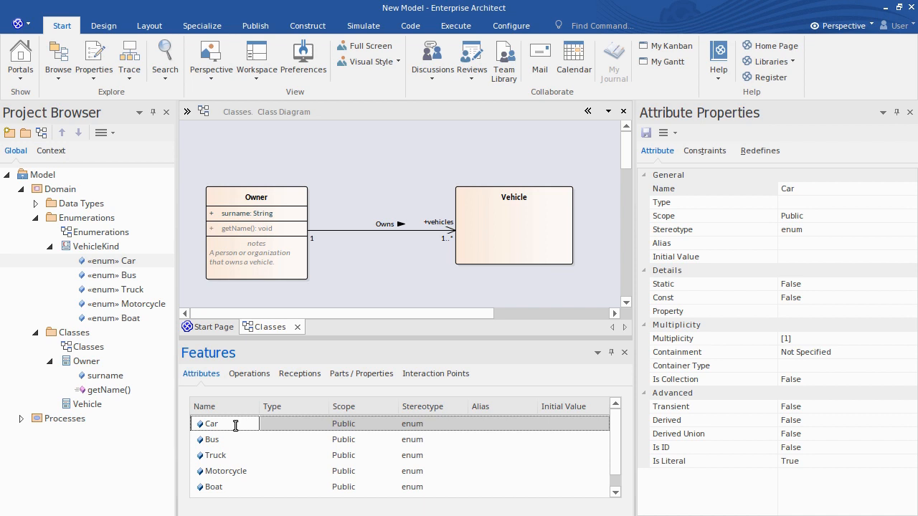
{"action": "left_click", "coordinate": [237, 422]}
{"action": "left_click_drag", "start_coordinate": [228, 423], "coordinate": [203, 422]}
{"action": "type", "text": "Aircraft"}
{"action": "key", "text": "ctrl+z"}
Add a parameter named format of type int with default value FULL to the Owner's getName operation.
{"action": "left_click", "coordinate": [269, 380]}
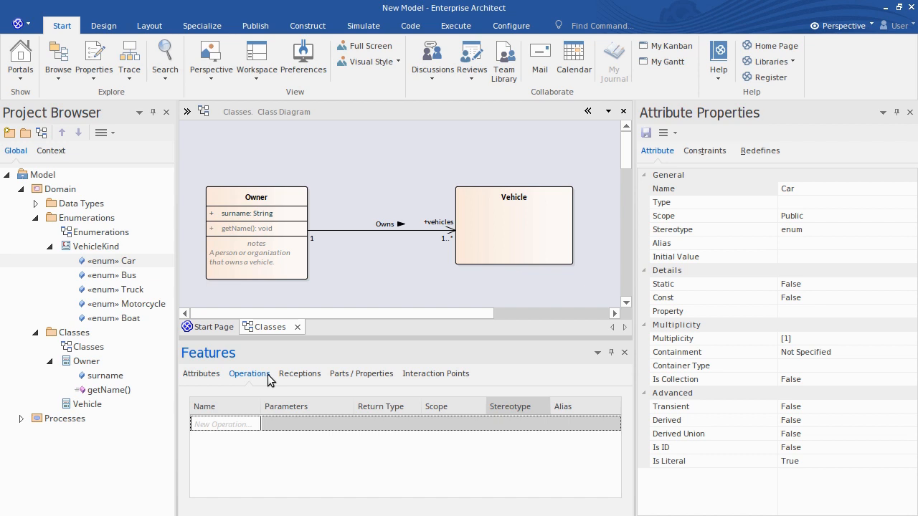
{"action": "left_click", "coordinate": [105, 361]}
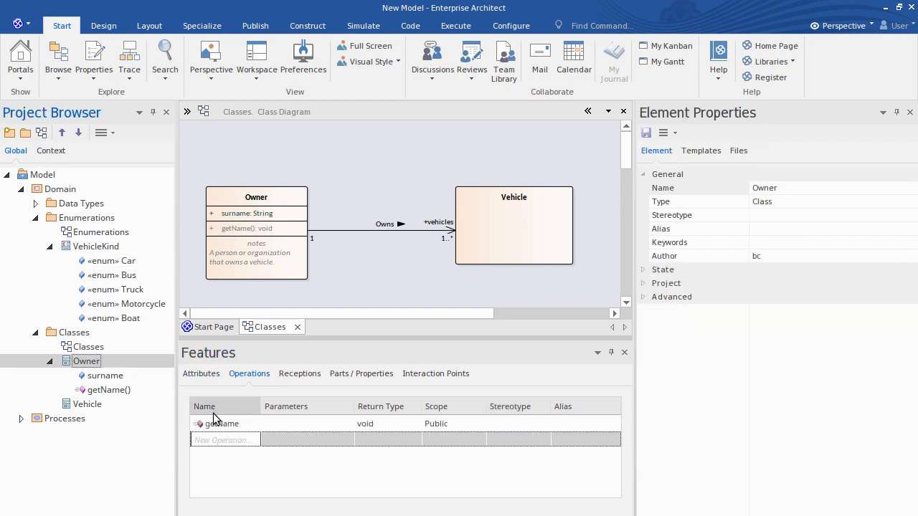
{"action": "left_click", "coordinate": [292, 423]}
{"action": "left_click", "coordinate": [296, 423]}
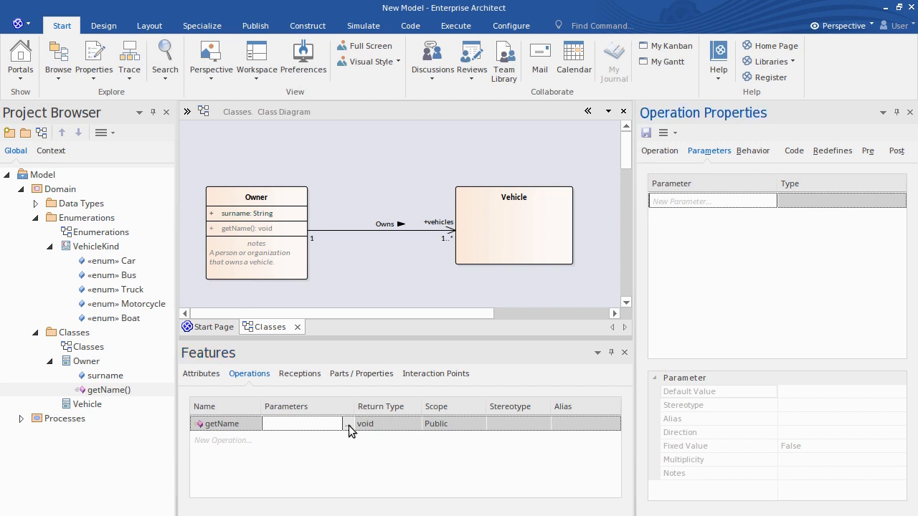
{"action": "left_click", "coordinate": [698, 201]}
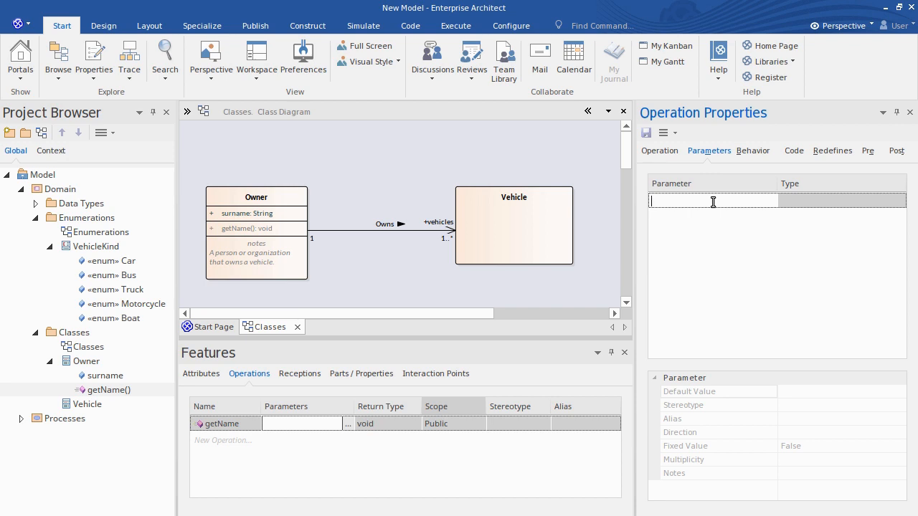
{"action": "type", "text": "format"}
{"action": "left_click", "coordinate": [804, 200]}
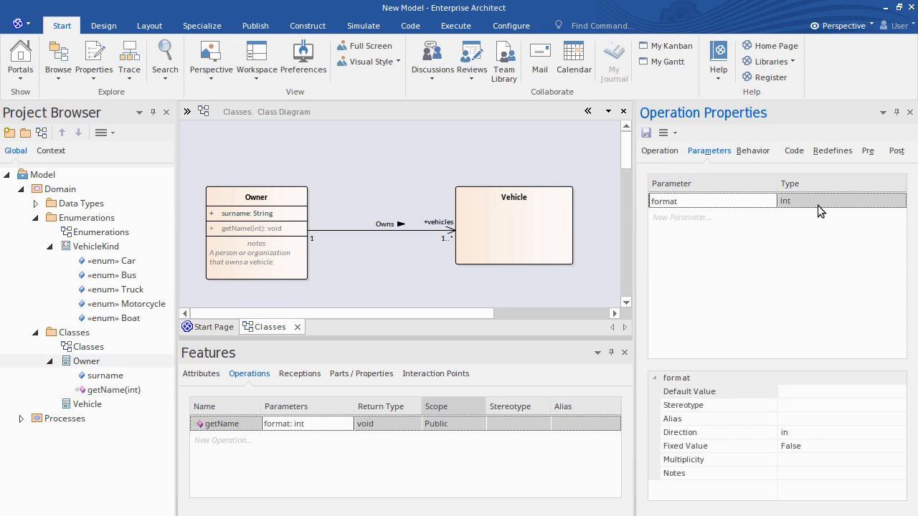
{"action": "left_click", "coordinate": [806, 391]}
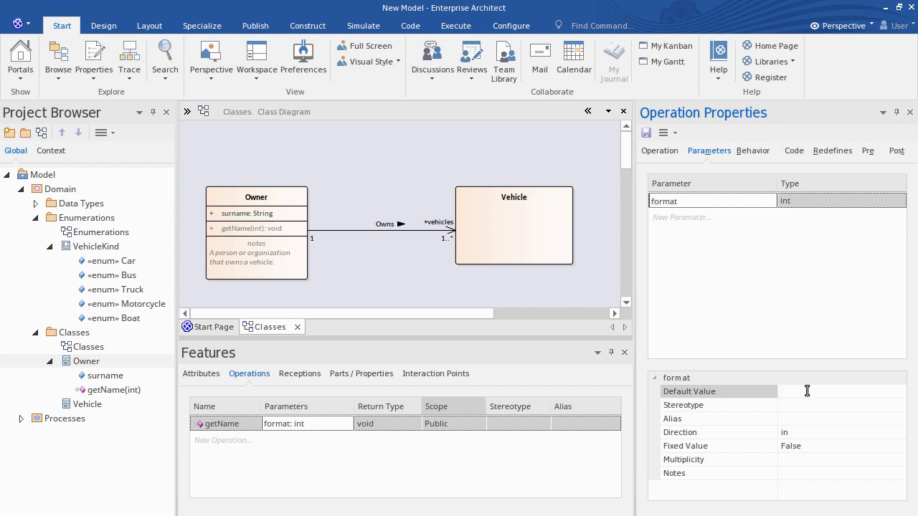
{"action": "type", "text": "FULL"}
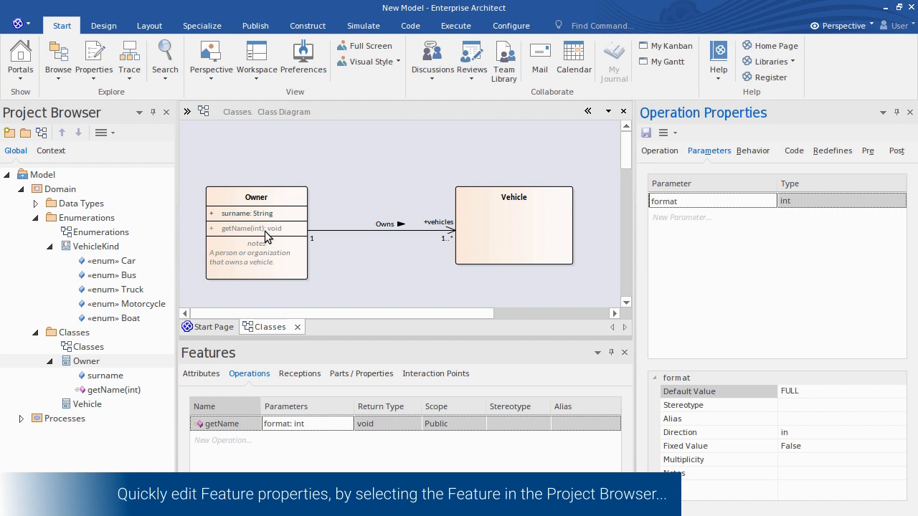
Open the surname attribute's context menu to examine its Properties options.
{"action": "left_click", "coordinate": [107, 361]}
{"action": "left_click", "coordinate": [115, 374]}
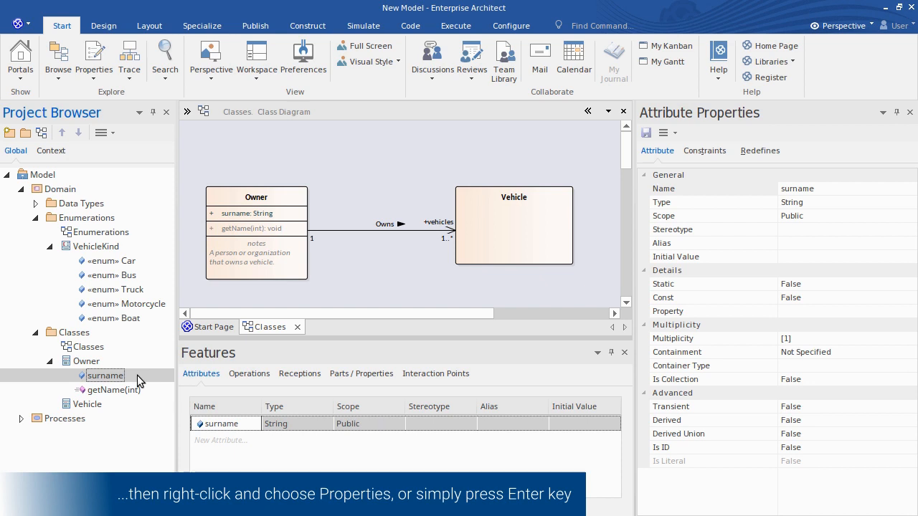
{"action": "right_click", "coordinate": [137, 375]}
{"action": "mouse_move", "coordinate": [221, 248]}
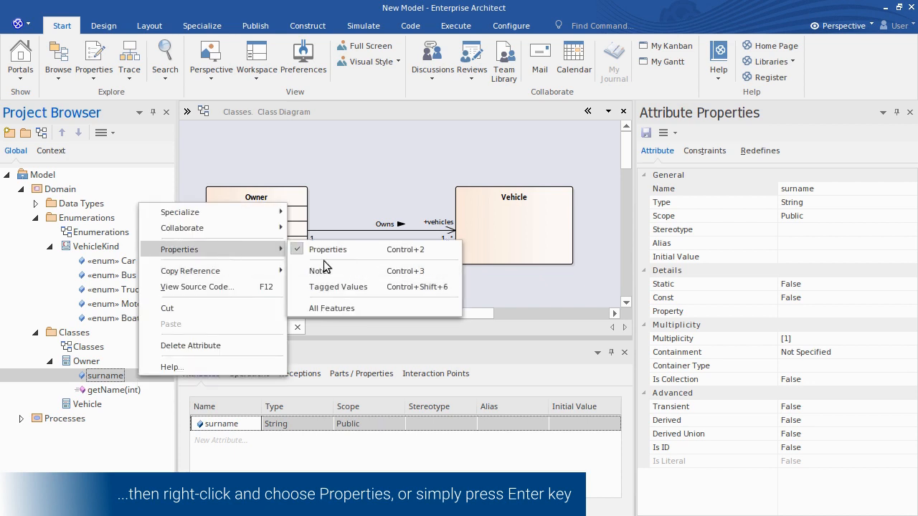
{"action": "left_click", "coordinate": [122, 376]}
{"action": "right_click", "coordinate": [133, 376]}
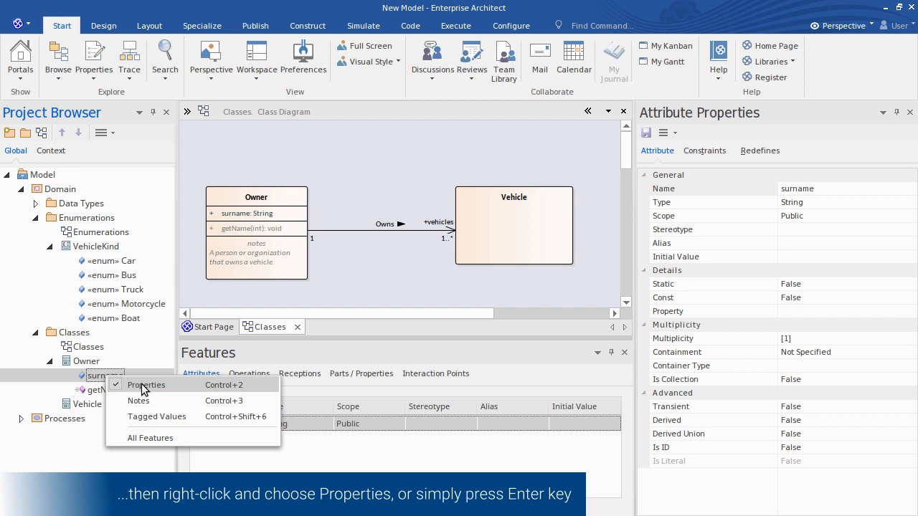
{"action": "left_click", "coordinate": [96, 372]}
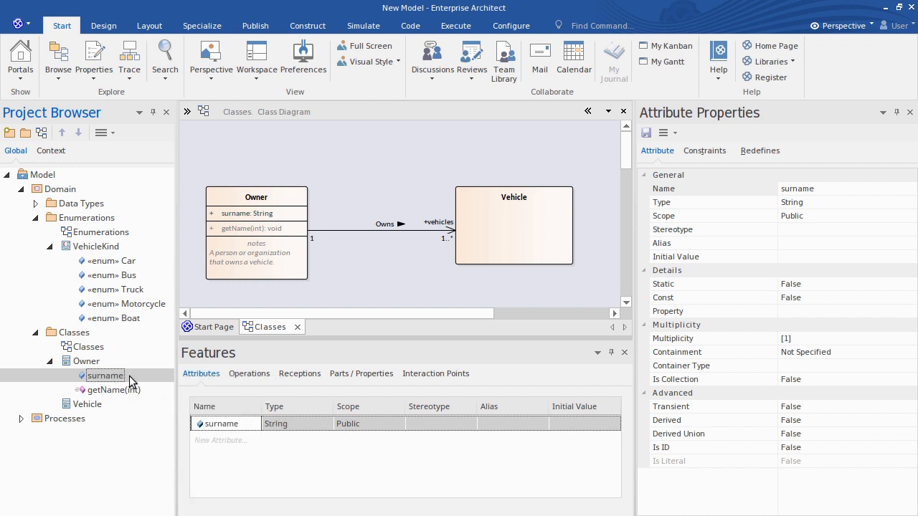
Close the Features window and enable Prefer Property dialogs in the Application Look settings.
{"action": "left_click", "coordinate": [624, 352]}
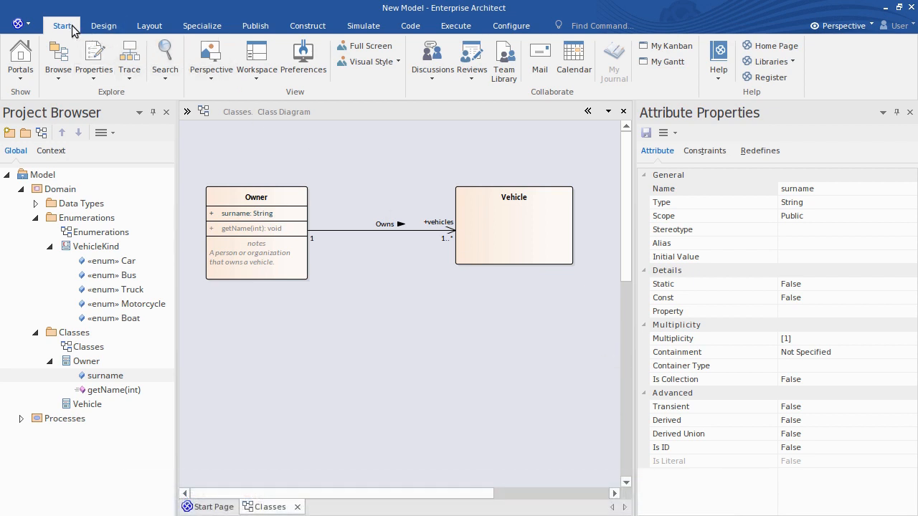
{"action": "left_click", "coordinate": [382, 63]}
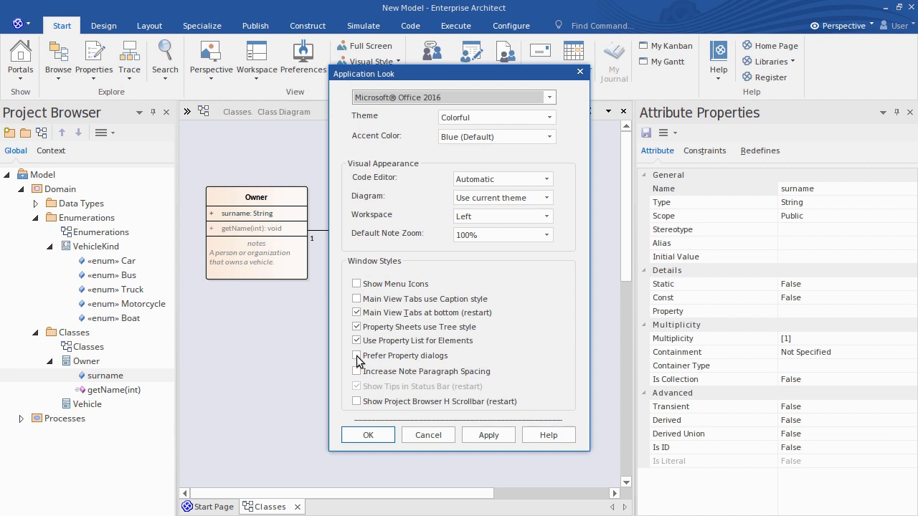
{"action": "left_click", "coordinate": [357, 357]}
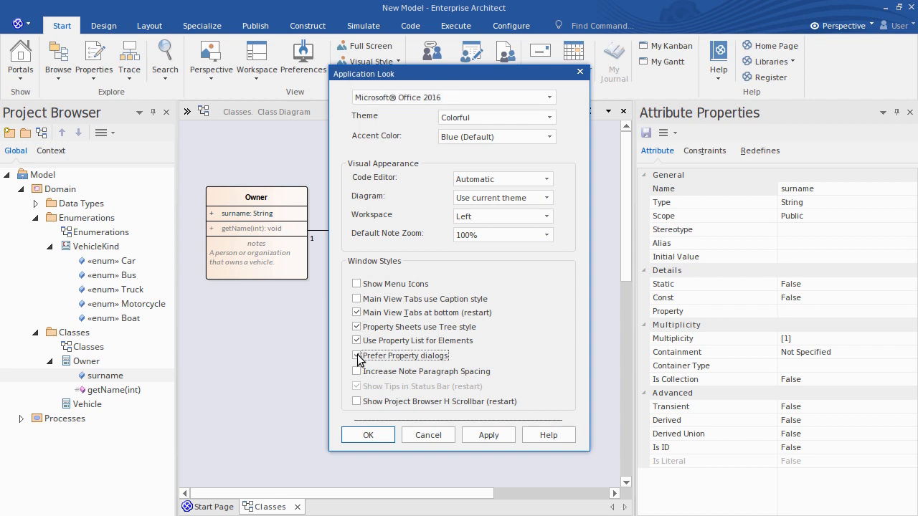
{"action": "left_click", "coordinate": [368, 435]}
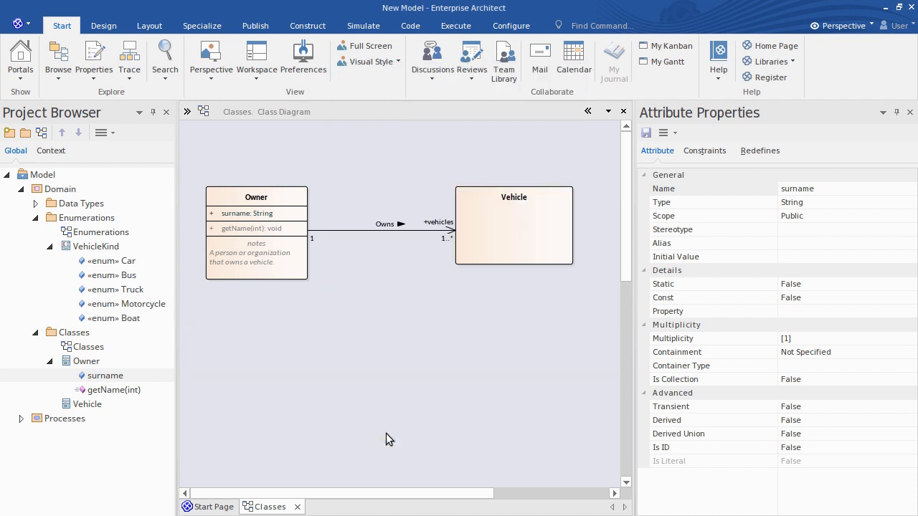
Open the surname attribute's Properties dialog, view its Attributes page, and close it.
{"action": "right_click", "coordinate": [134, 375]}
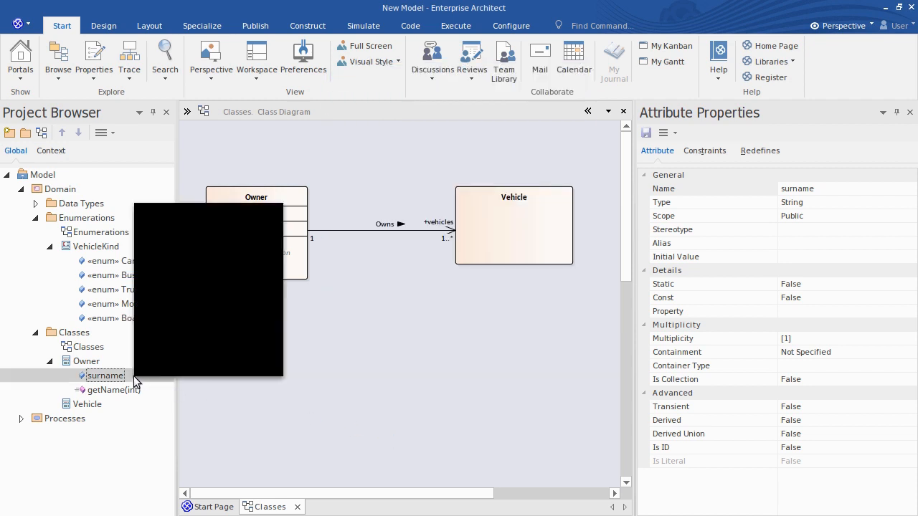
{"action": "mouse_move", "coordinate": [208, 253]}
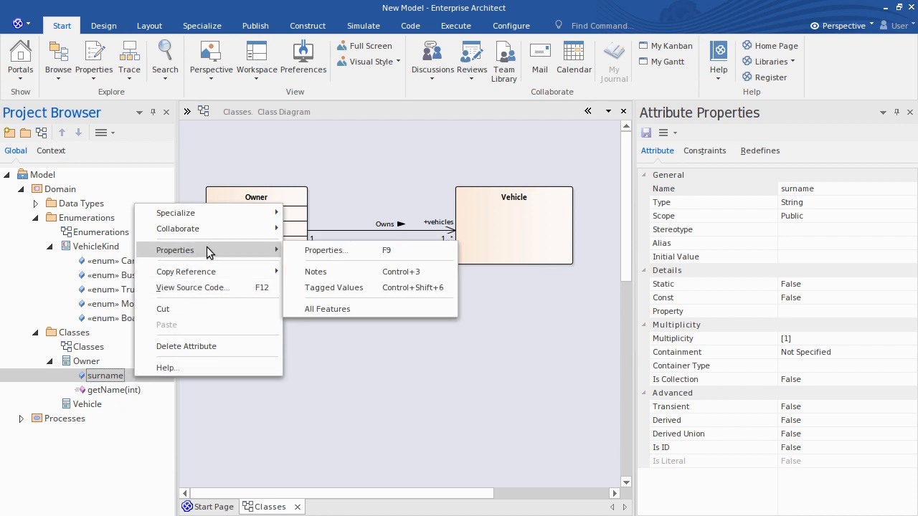
{"action": "left_click", "coordinate": [347, 250]}
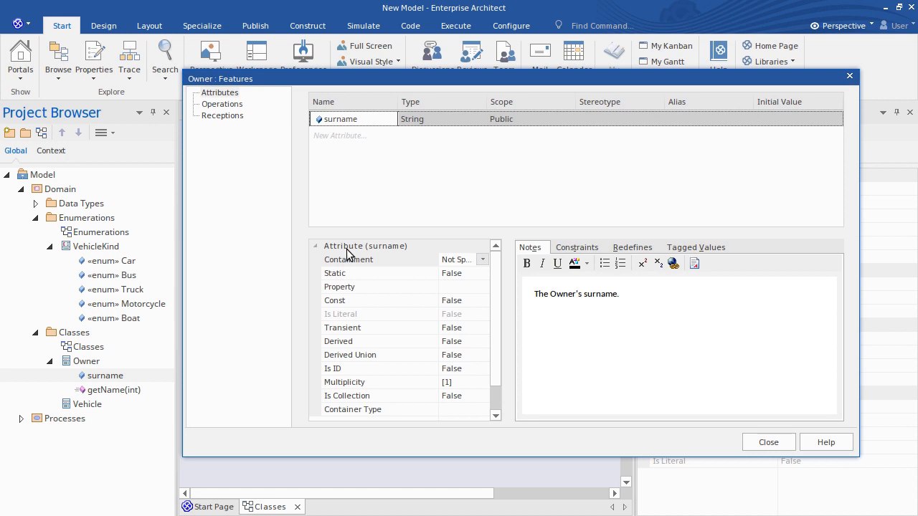
{"action": "left_click", "coordinate": [237, 93]}
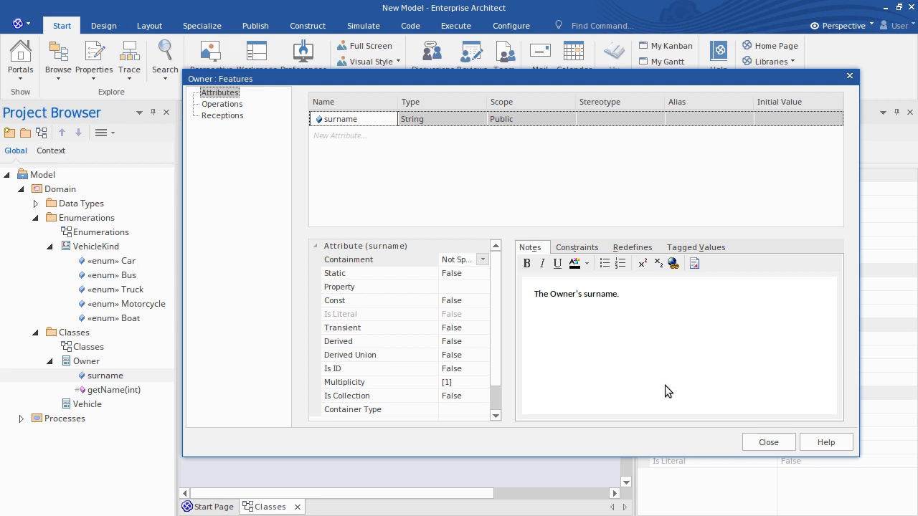
{"action": "left_click", "coordinate": [789, 444]}
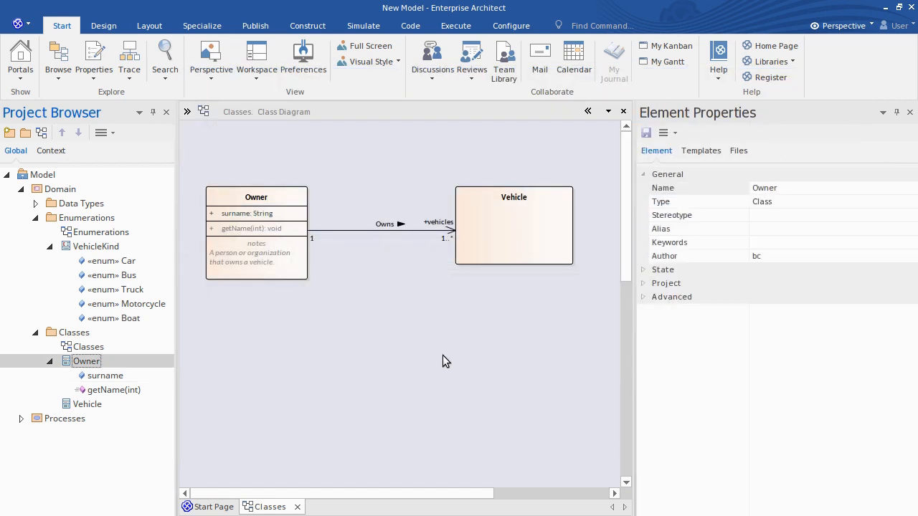